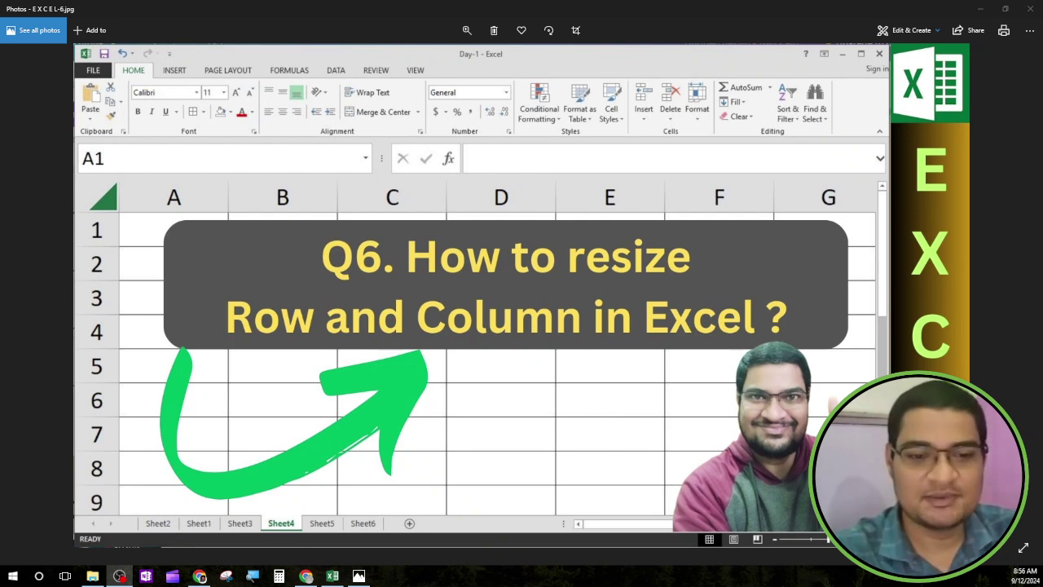
# Step: Switch to Excel, select the marks table G102:M107 and zoom the sheet to 160%
pyautogui.click(332, 576)
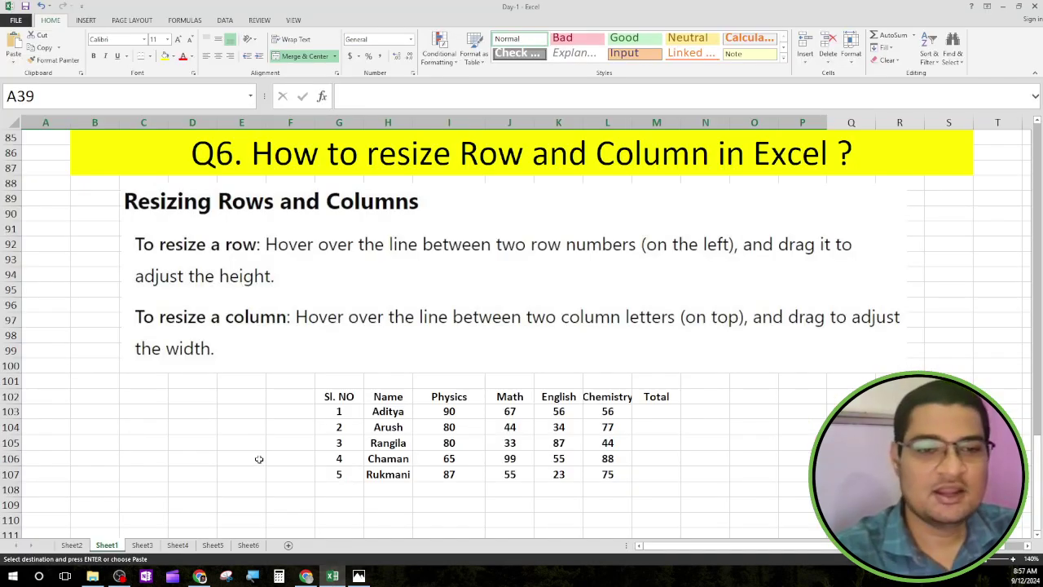
pyautogui.click(337, 396)
pyautogui.moveTo(336, 396); pyautogui.dragTo(639, 471)
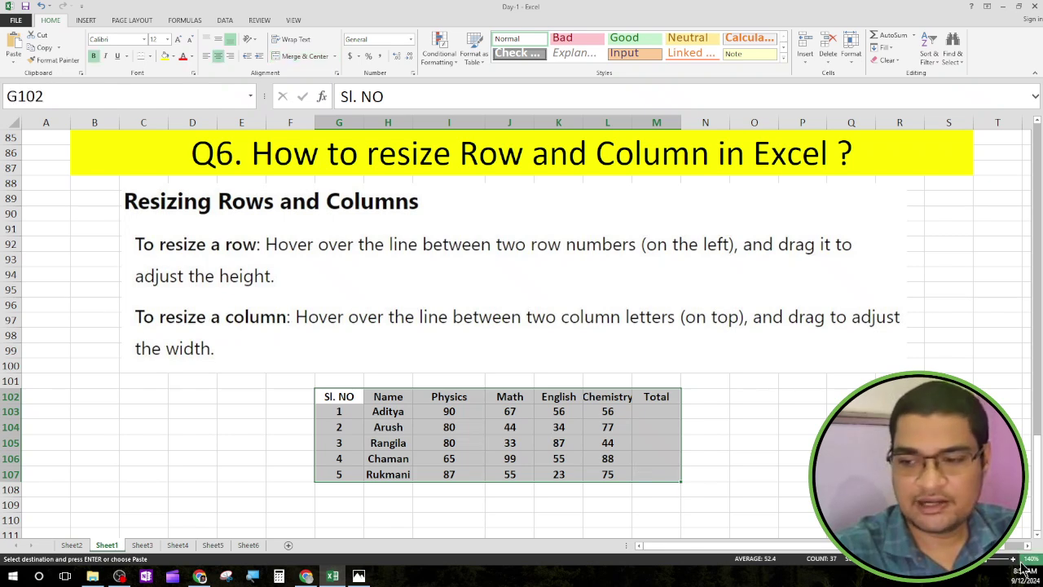
pyautogui.click(1012, 559)
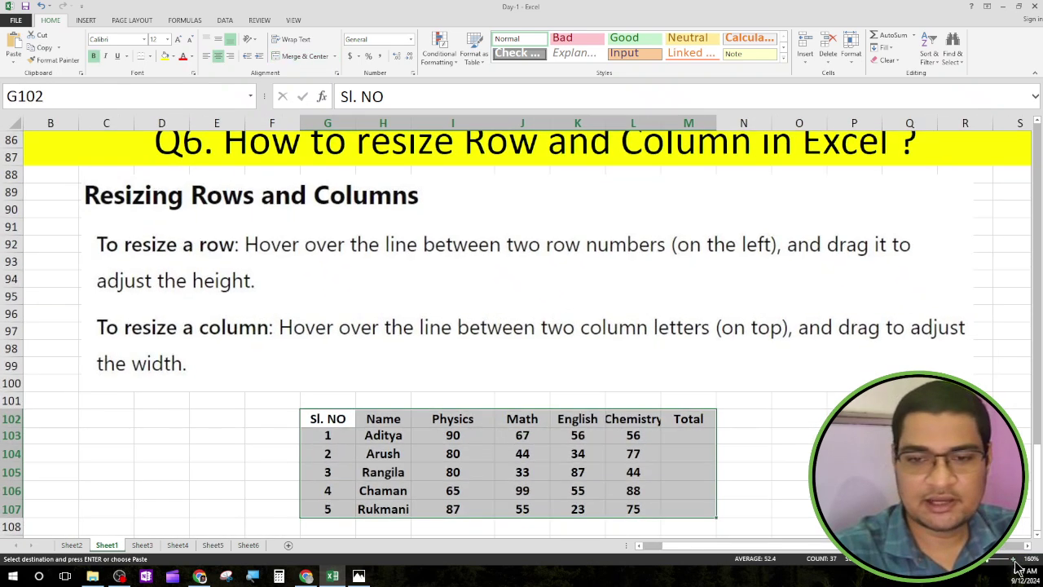
pyautogui.click(688, 440)
pyautogui.click(640, 418)
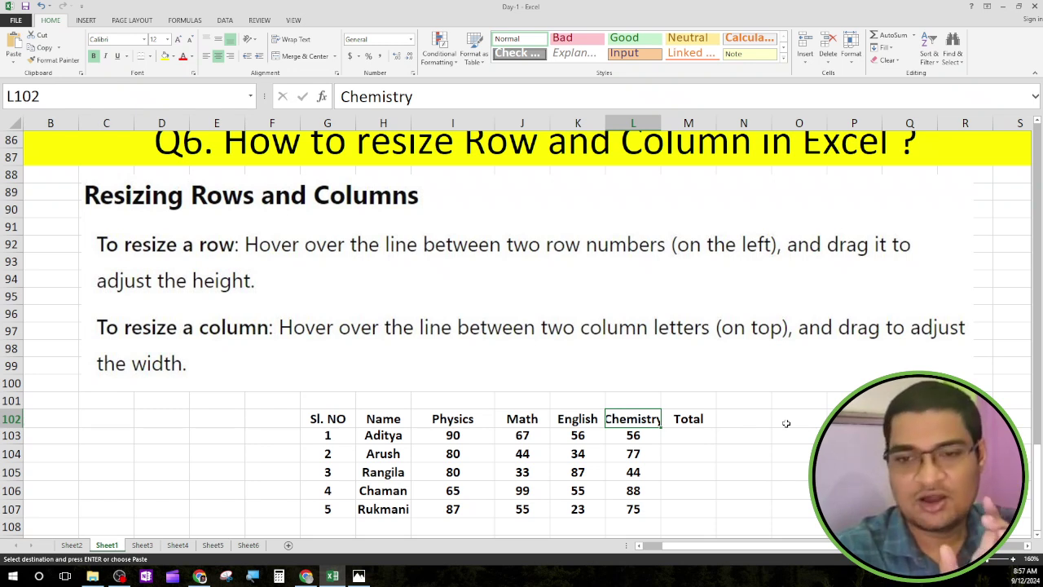
pyautogui.click(813, 436)
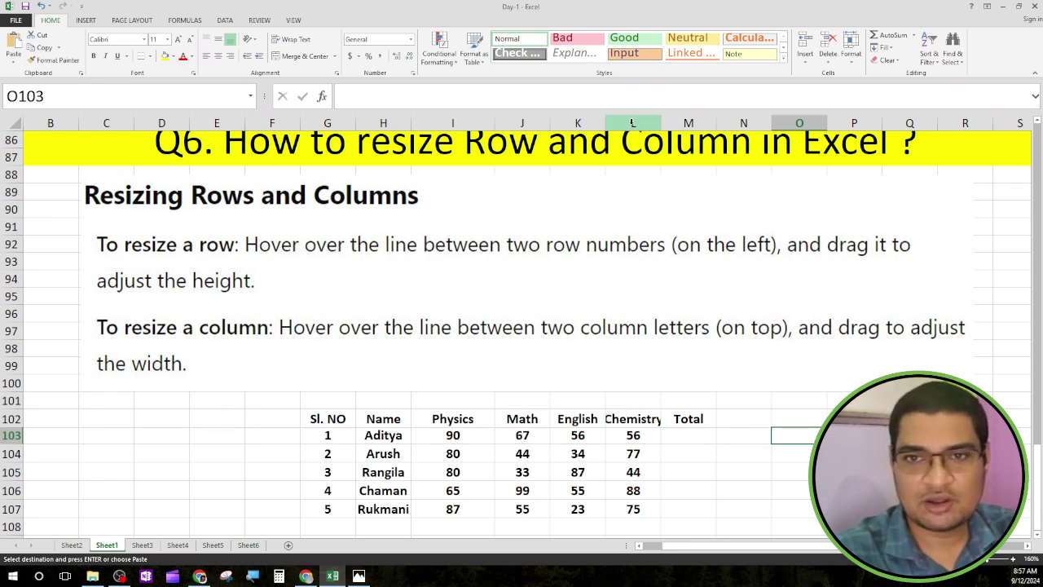
# Step: Widen column L until the full 'Chemistry' heading is visible
pyautogui.click(632, 123)
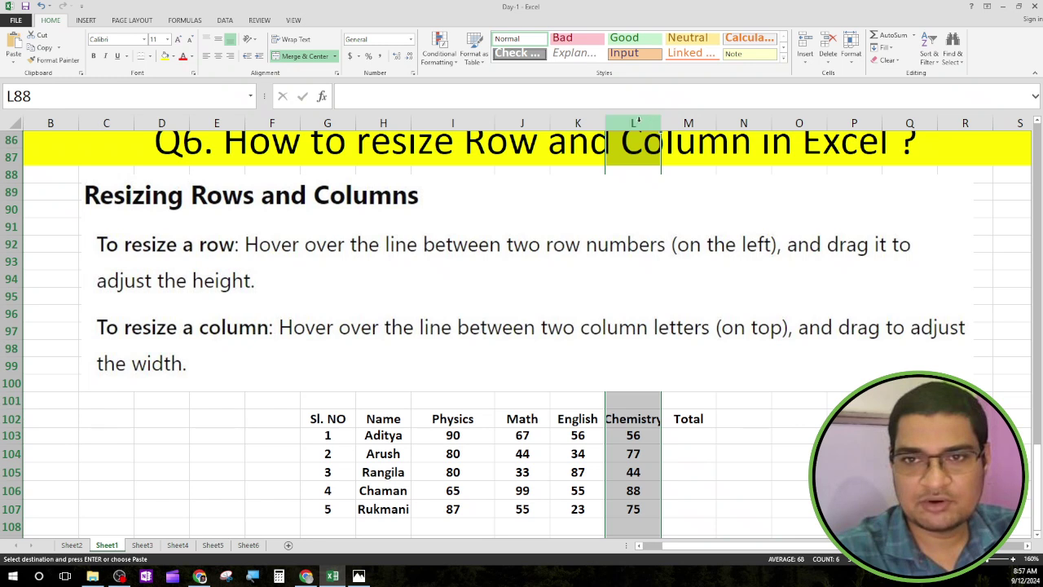
pyautogui.click(688, 123)
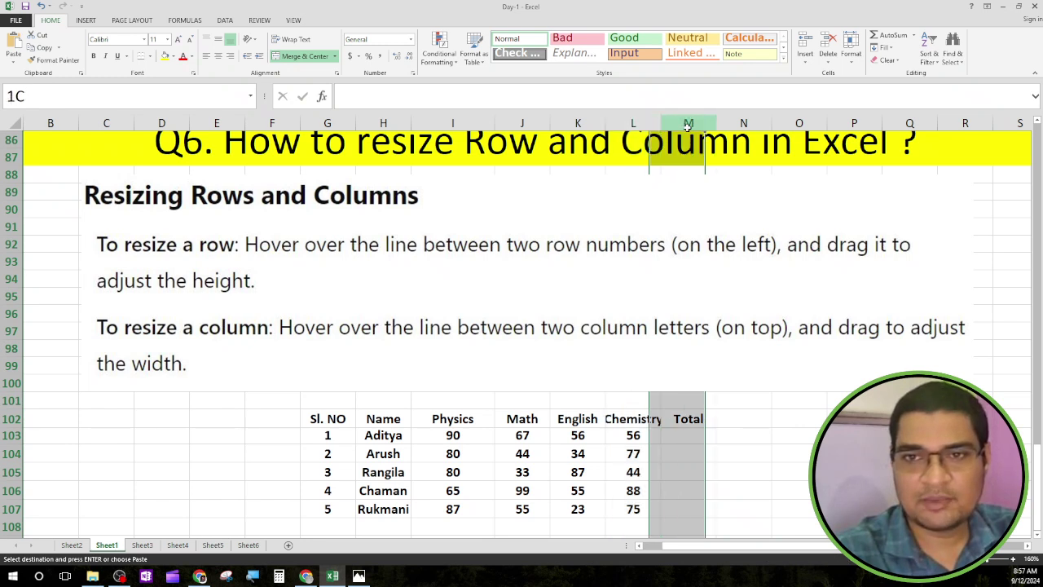
pyautogui.click(633, 123)
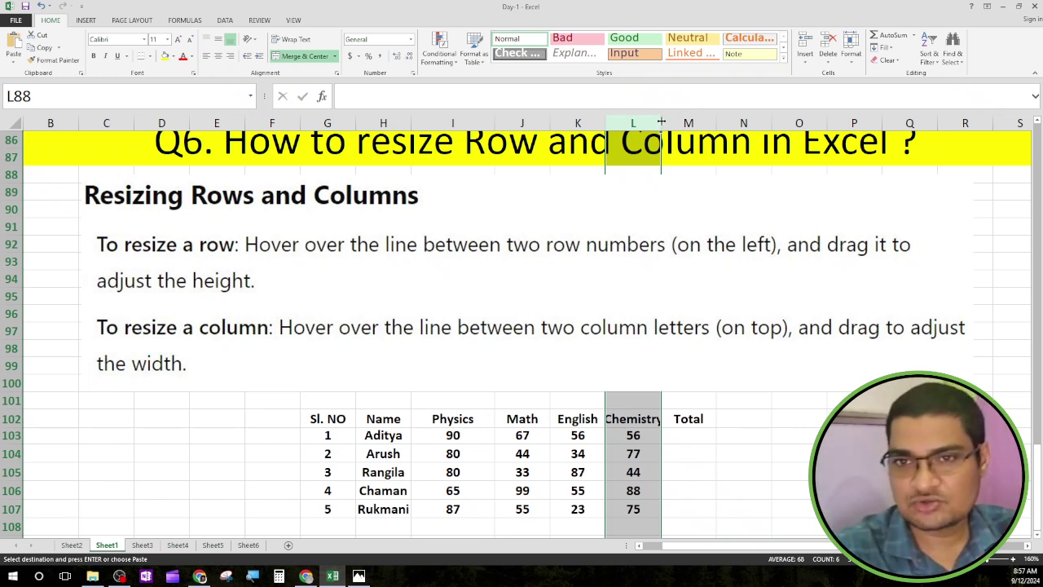
pyautogui.moveTo(662, 122); pyautogui.dragTo(668, 124)
pyautogui.click(676, 463)
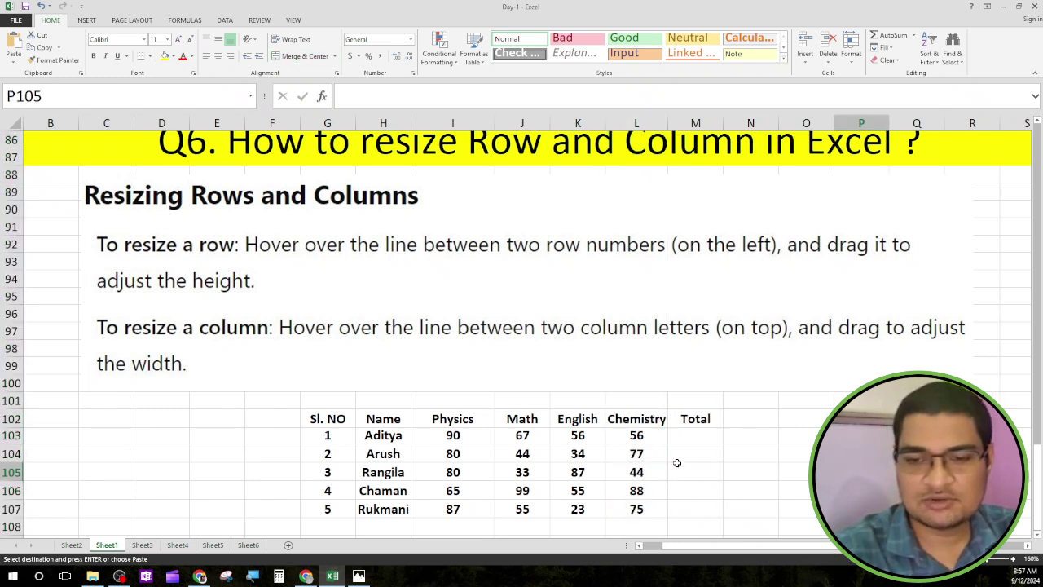
pyautogui.click(641, 421)
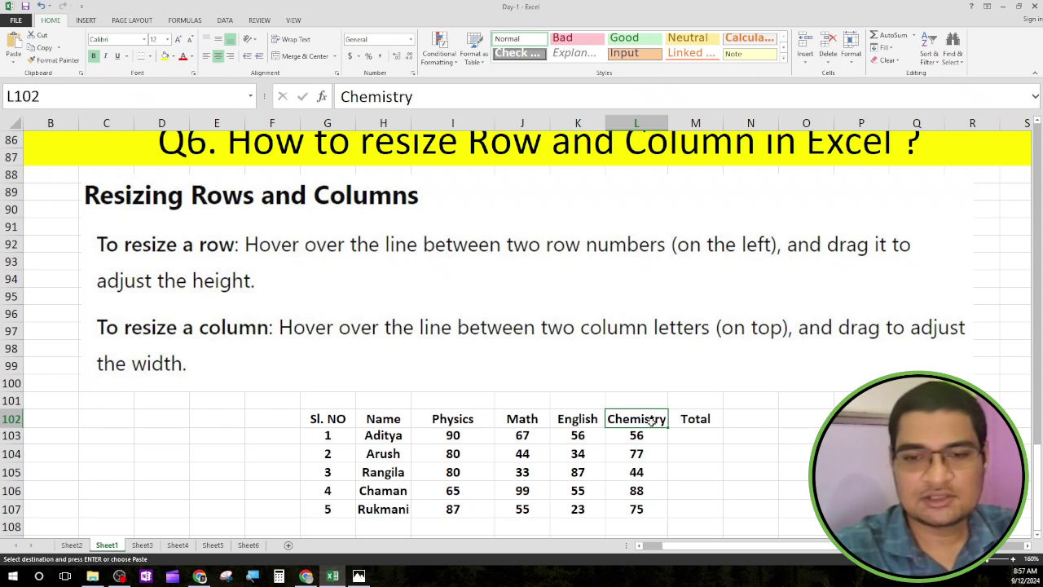
# Step: Set the font size of the marks table G102:M107 to 16
pyautogui.moveTo(379, 422); pyautogui.dragTo(383, 454)
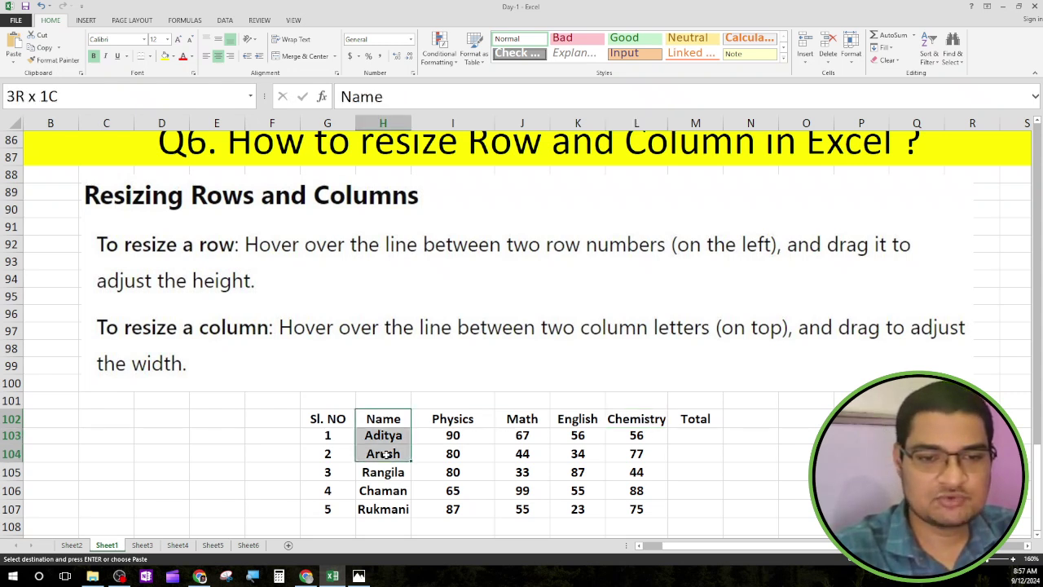
pyautogui.moveTo(346, 418); pyautogui.dragTo(673, 504)
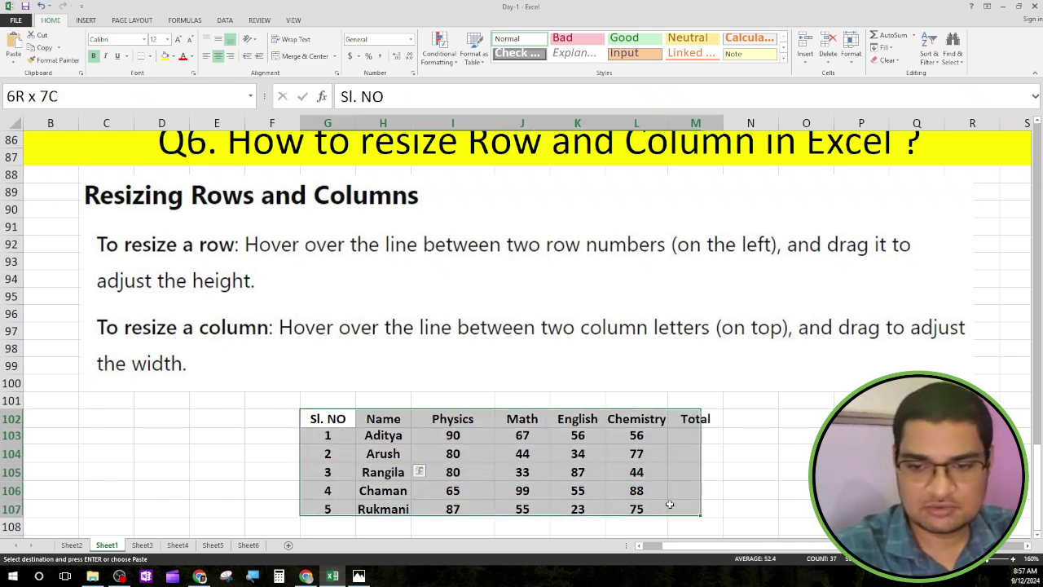
pyautogui.click(168, 40)
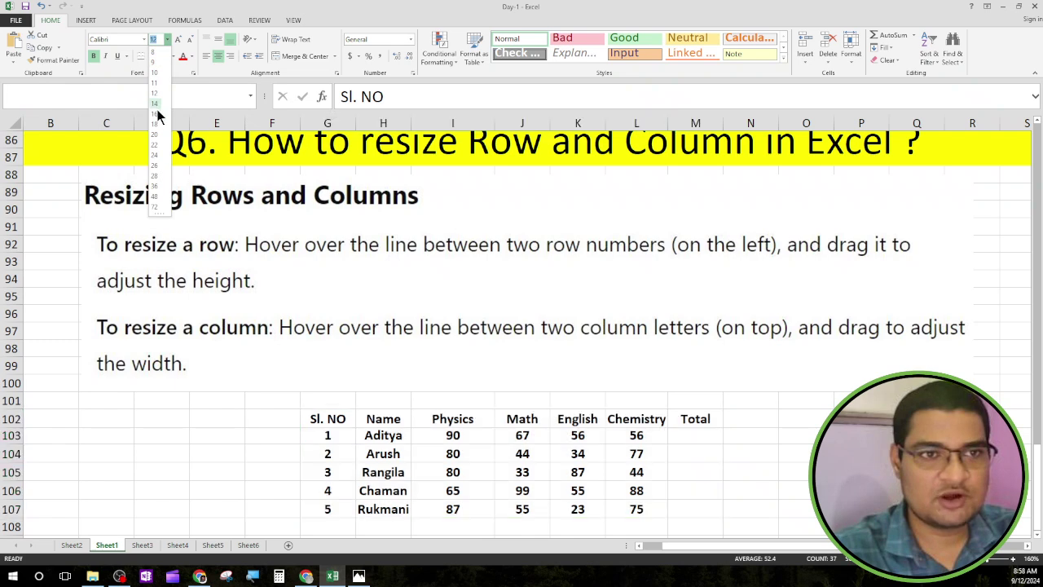
pyautogui.click(157, 113)
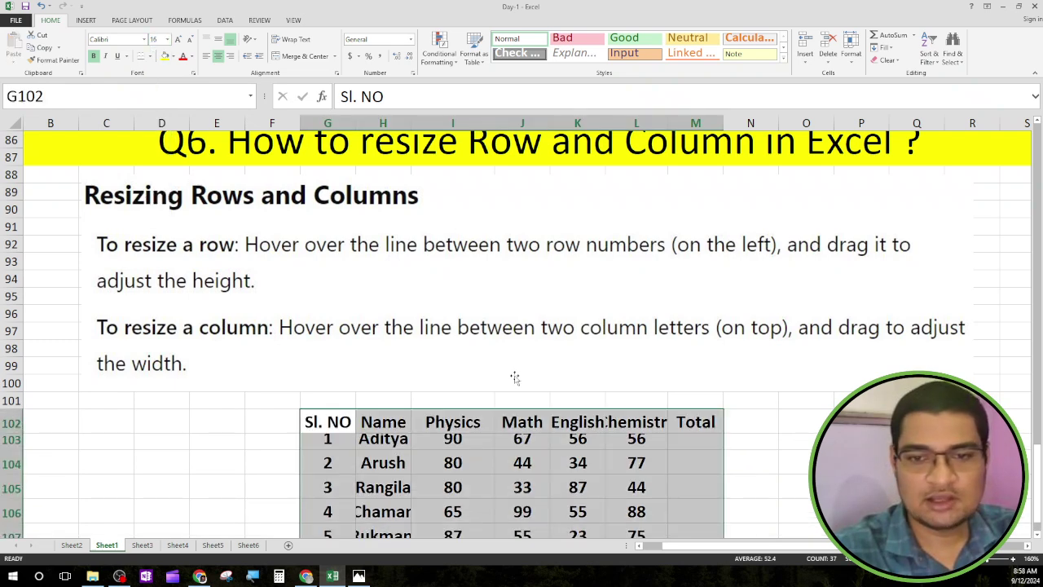
# Step: Widen the Name column H so all student names, including Rukmani, fit
pyautogui.scroll(-2, 782, 400)
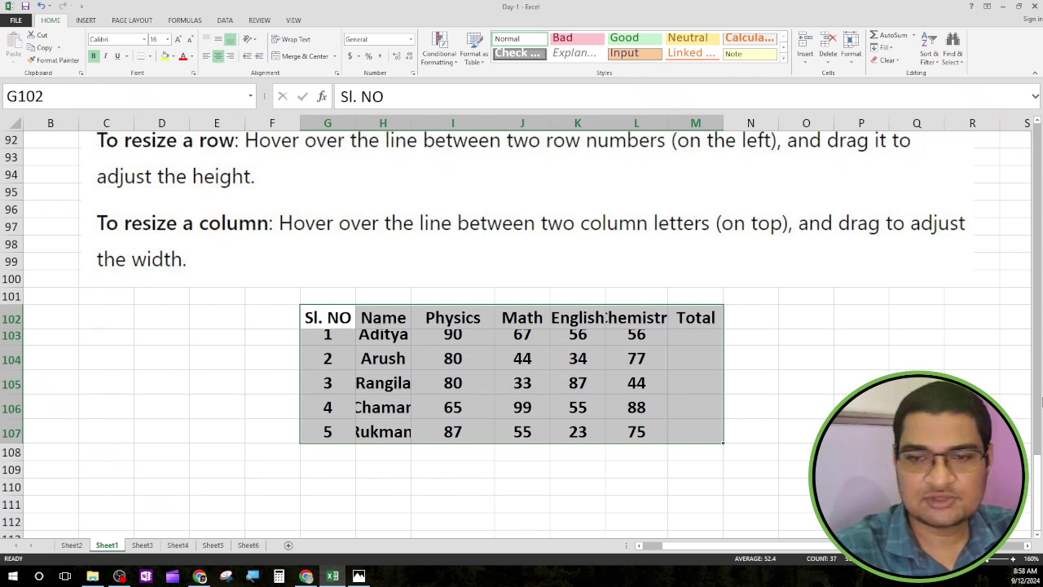
pyautogui.click(796, 424)
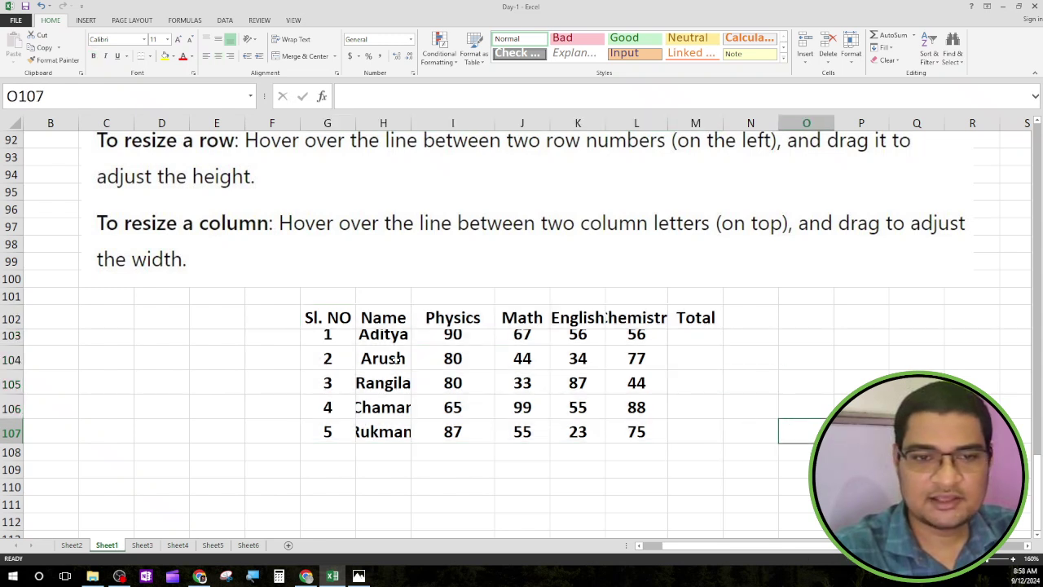
pyautogui.moveTo(386, 320); pyautogui.dragTo(396, 430)
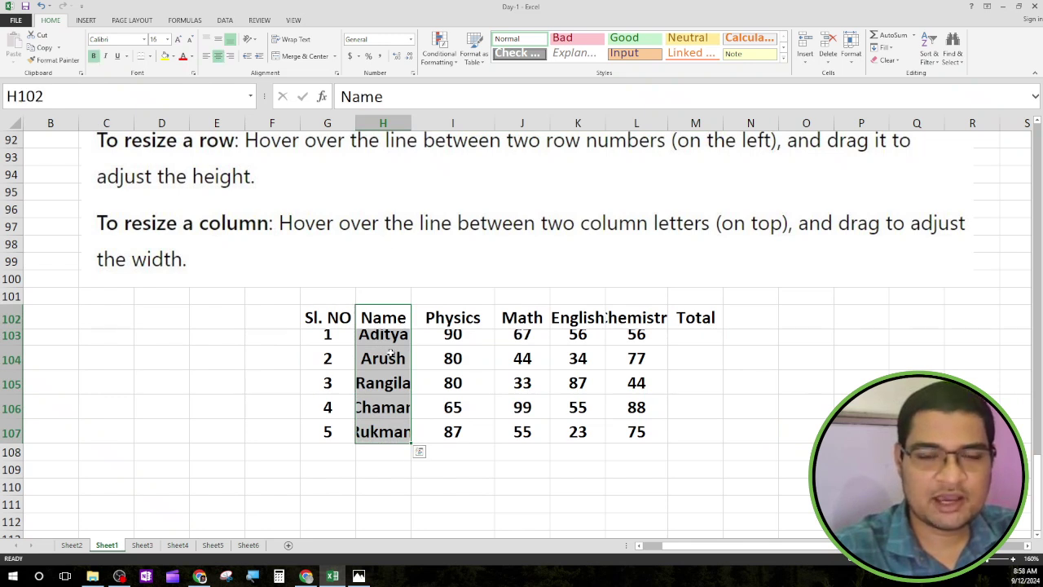
pyautogui.click(382, 122)
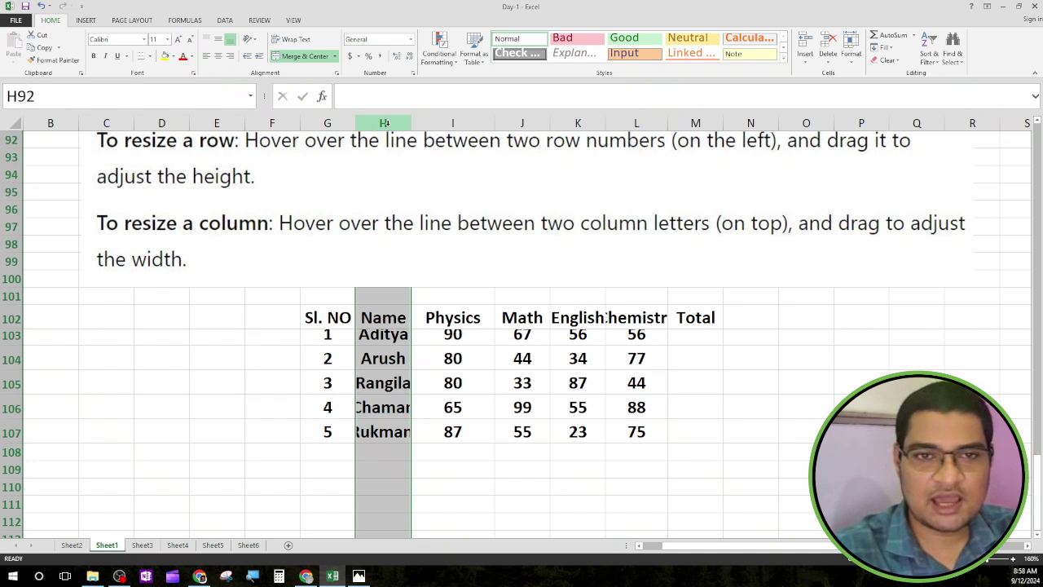
pyautogui.click(412, 122)
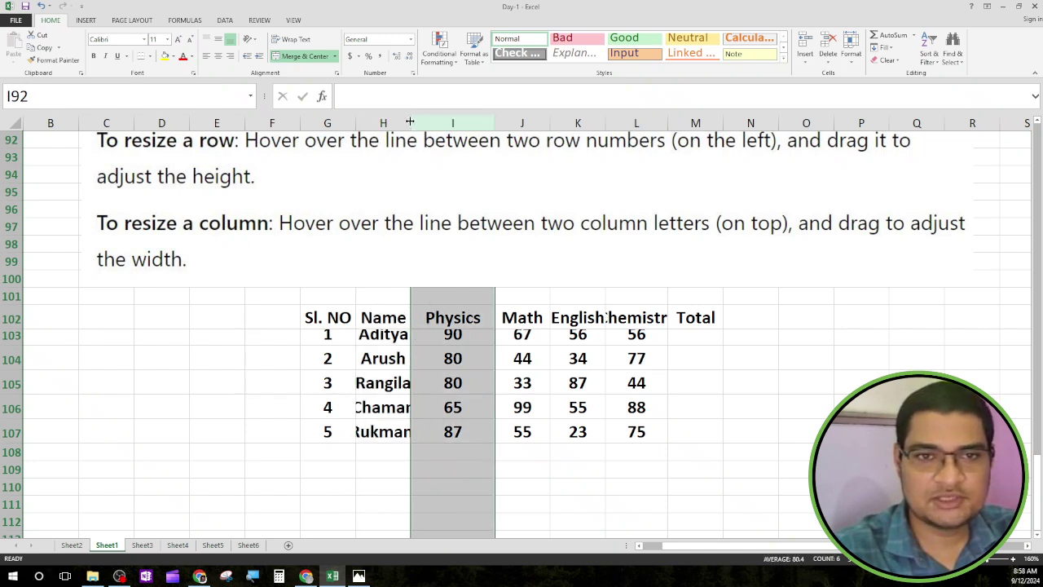
pyautogui.moveTo(410, 121); pyautogui.dragTo(422, 122)
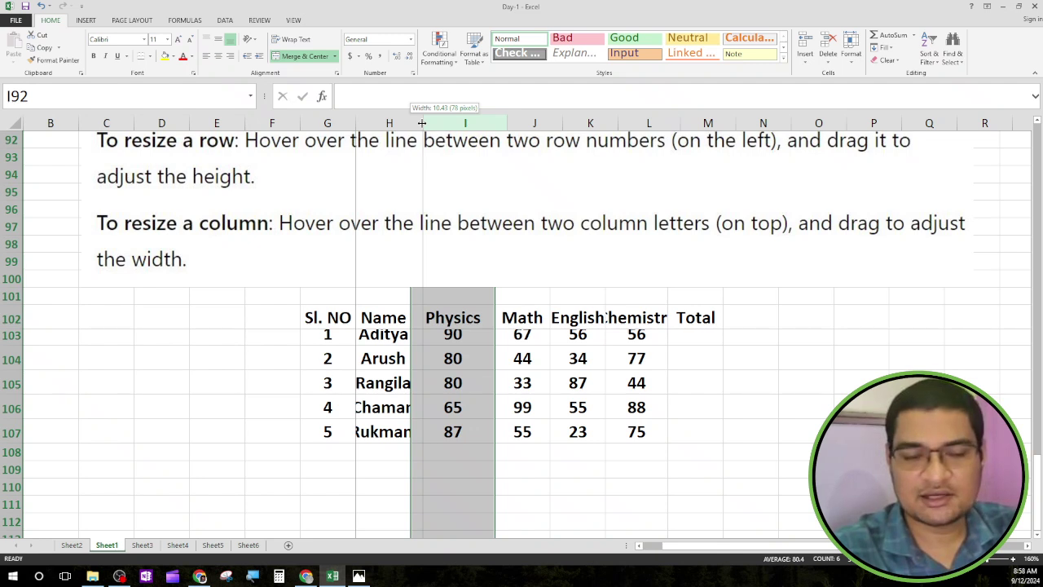
pyautogui.moveTo(422, 122); pyautogui.dragTo(422, 122)
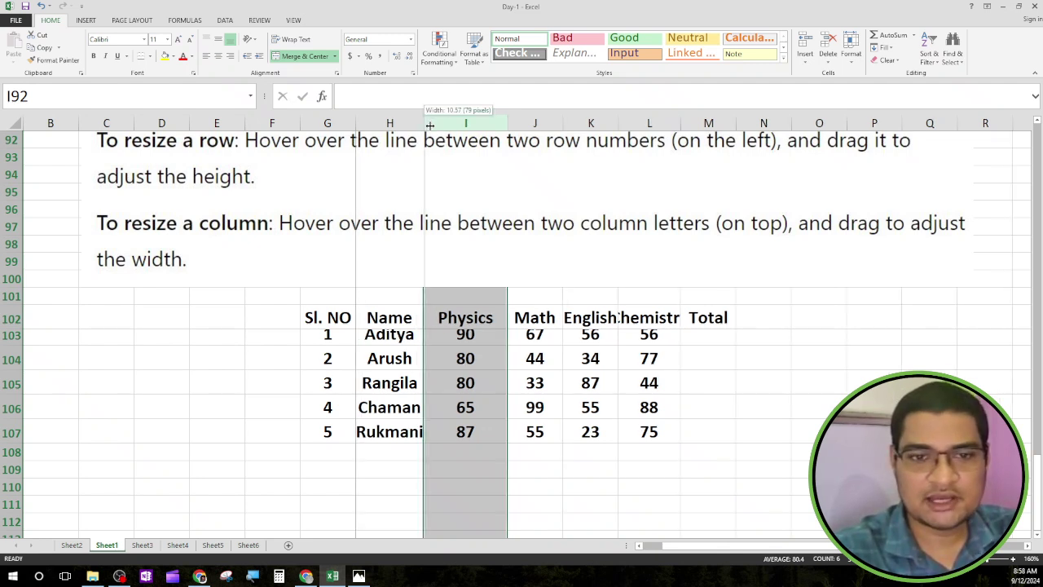
pyautogui.moveTo(424, 123); pyautogui.dragTo(431, 123)
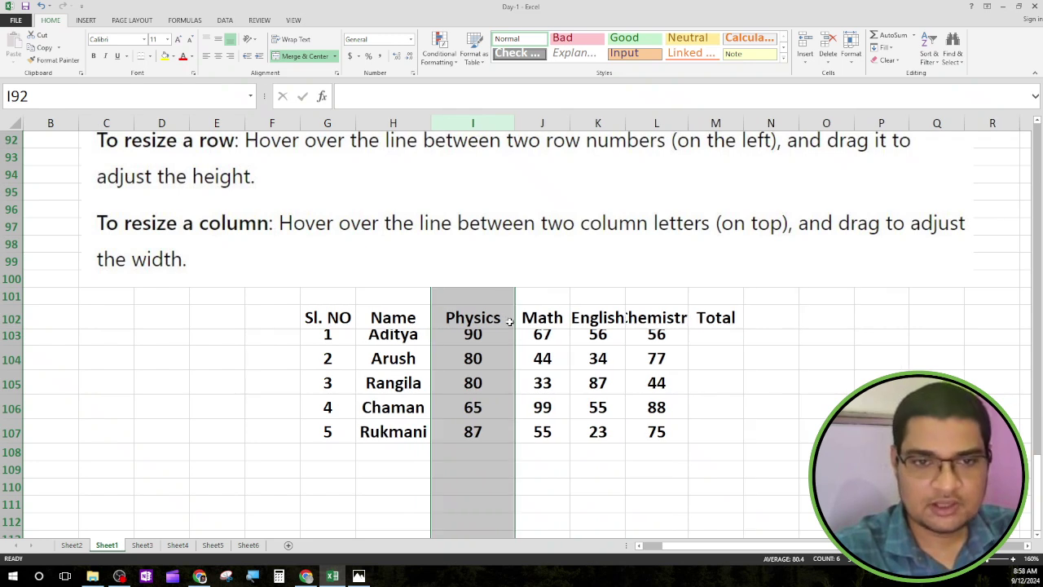
pyautogui.click(349, 522)
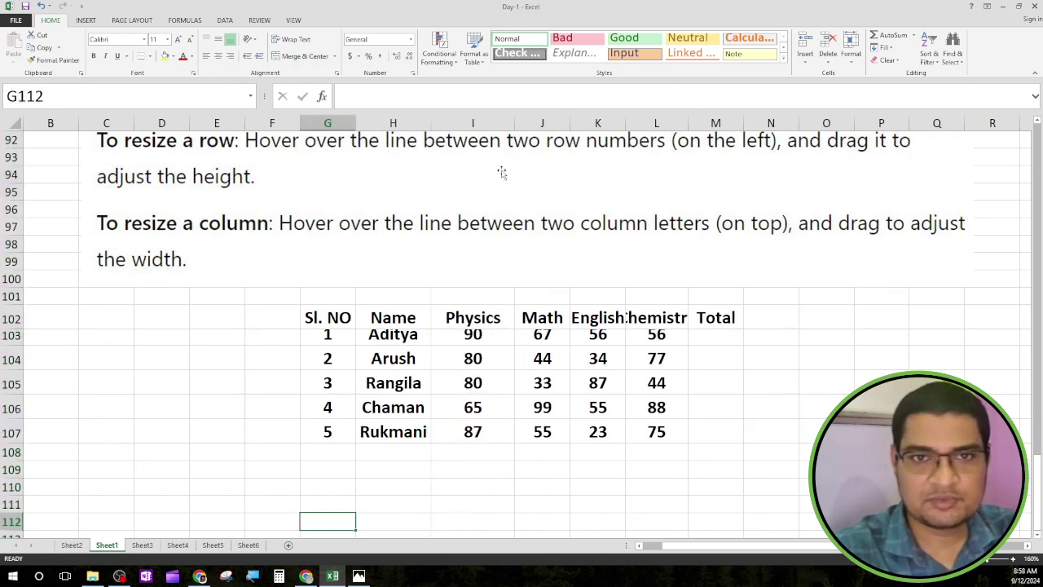
# Step: Widen the Chemistry column L to fit its size-16 heading
pyautogui.click(484, 125)
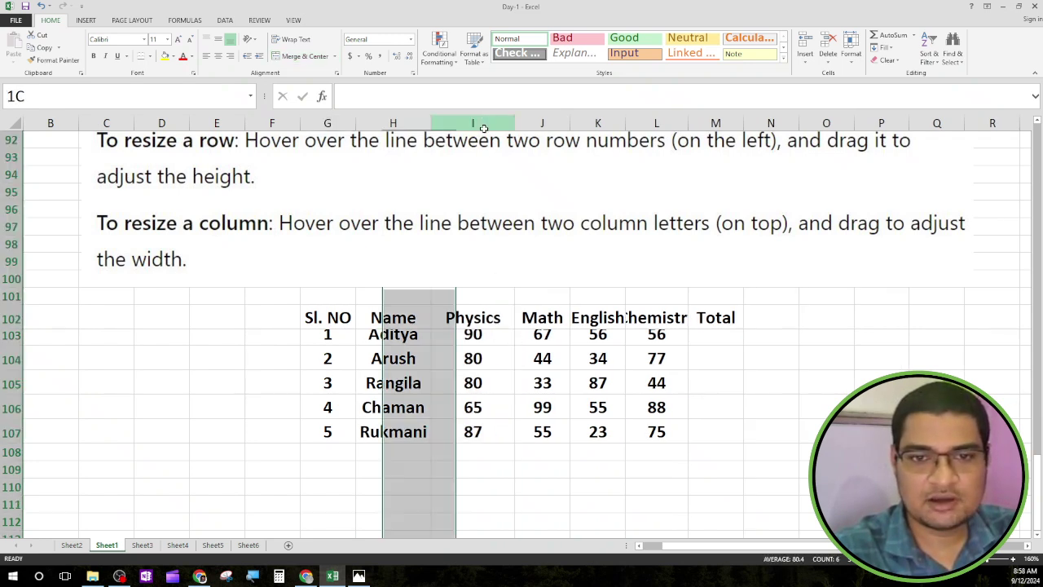
pyautogui.click(552, 120)
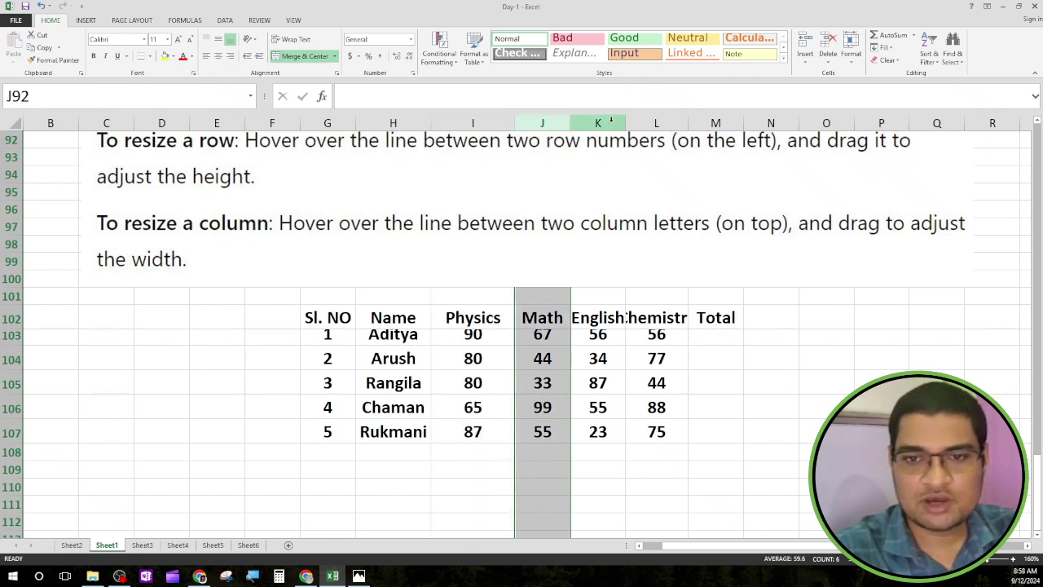
pyautogui.click(656, 122)
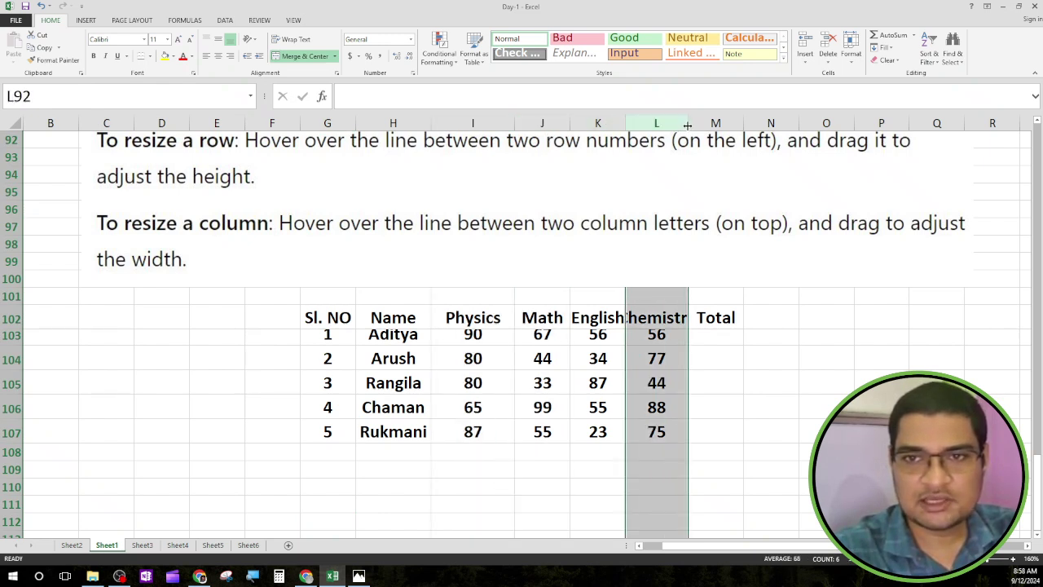
pyautogui.moveTo(689, 124); pyautogui.dragTo(708, 140)
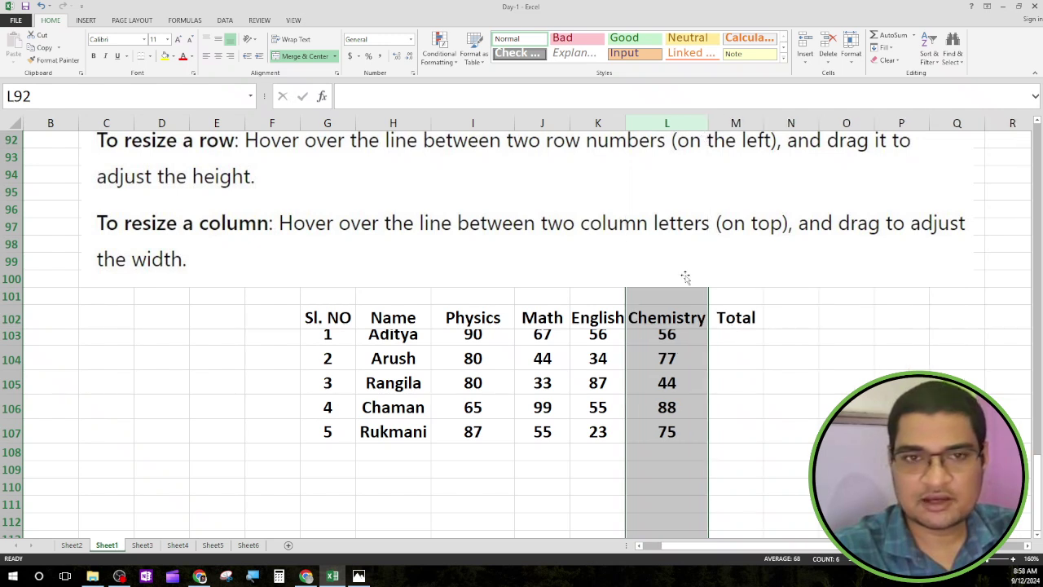
pyautogui.click(238, 353)
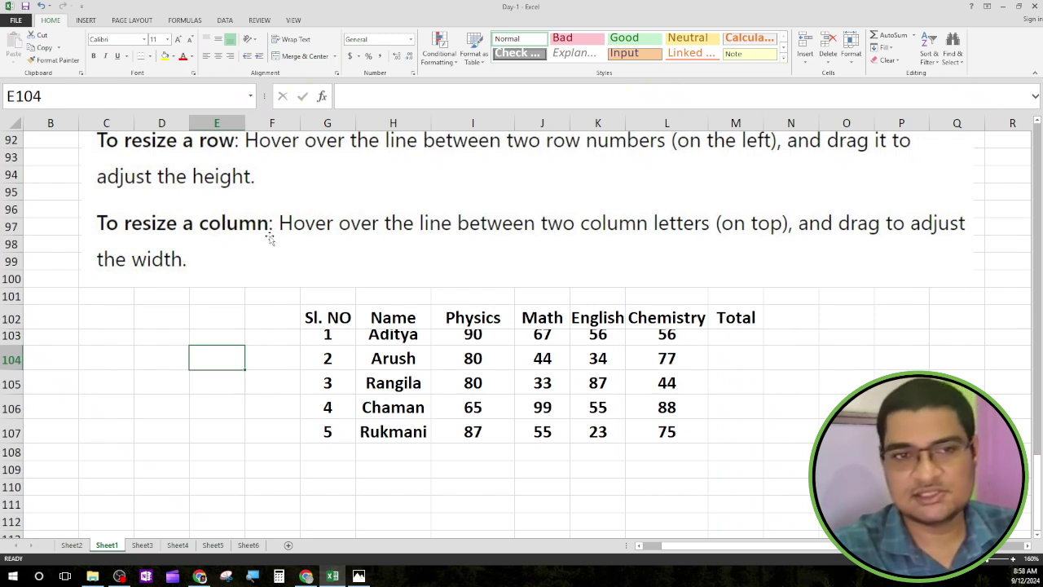
# Step: Make the Math column slightly narrower
pyautogui.click(558, 120)
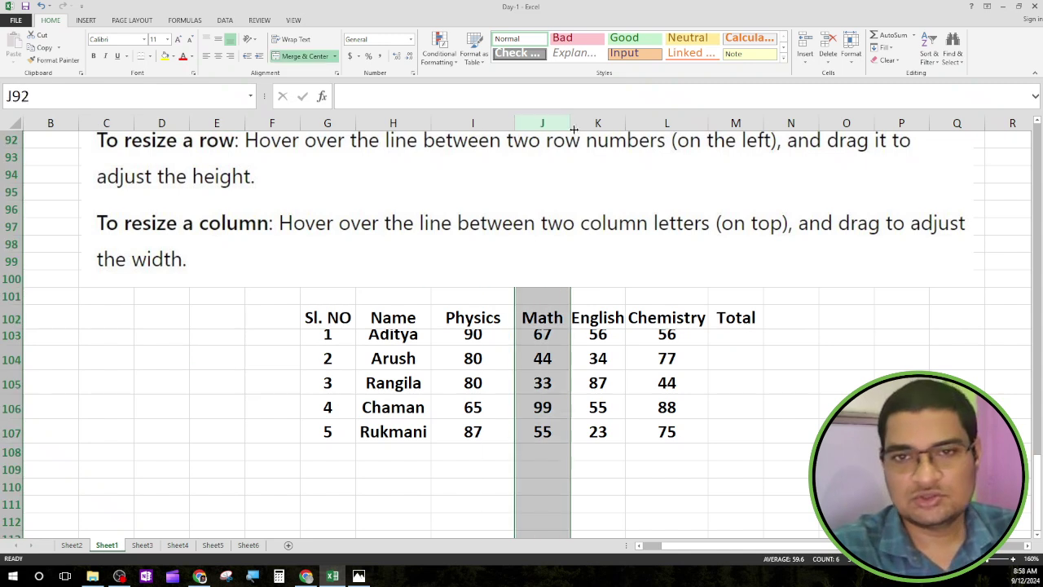
pyautogui.click(594, 123)
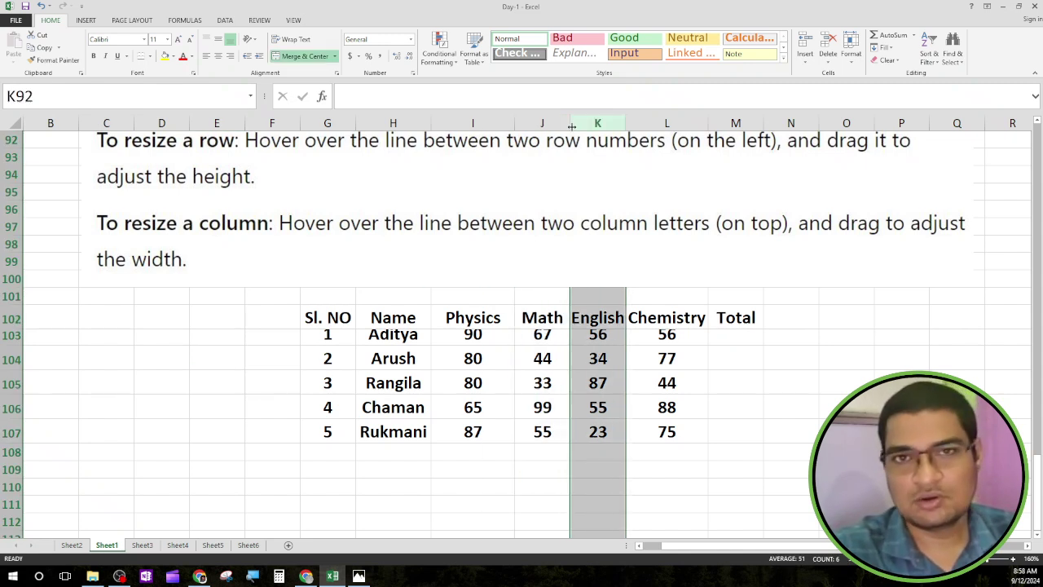
pyautogui.moveTo(572, 126); pyautogui.dragTo(571, 125)
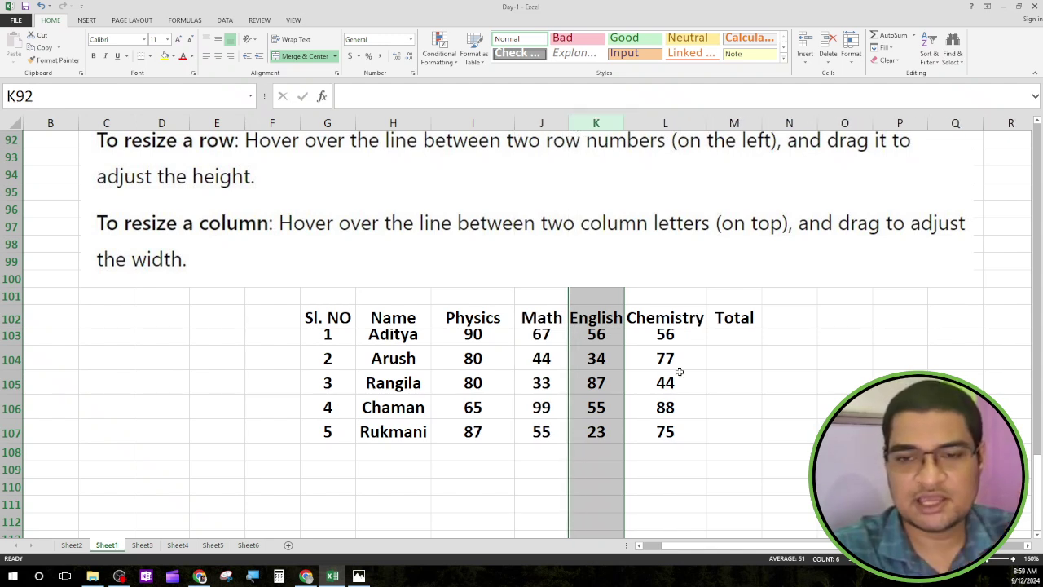
pyautogui.click(800, 432)
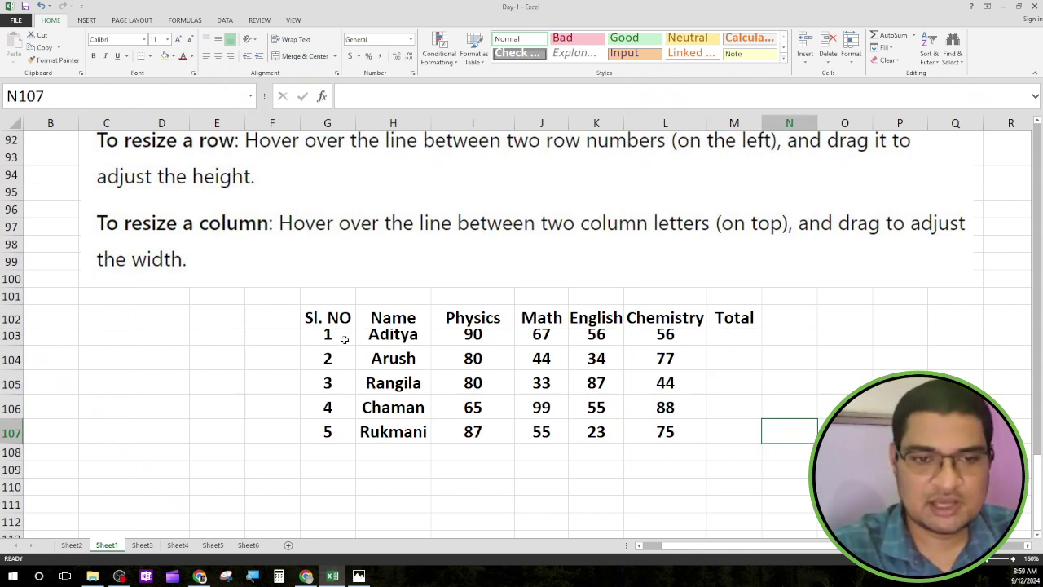
# Step: Increase the heights of the heading row and the Aditya row so their text isn't clipped
pyautogui.moveTo(334, 336); pyautogui.dragTo(723, 335)
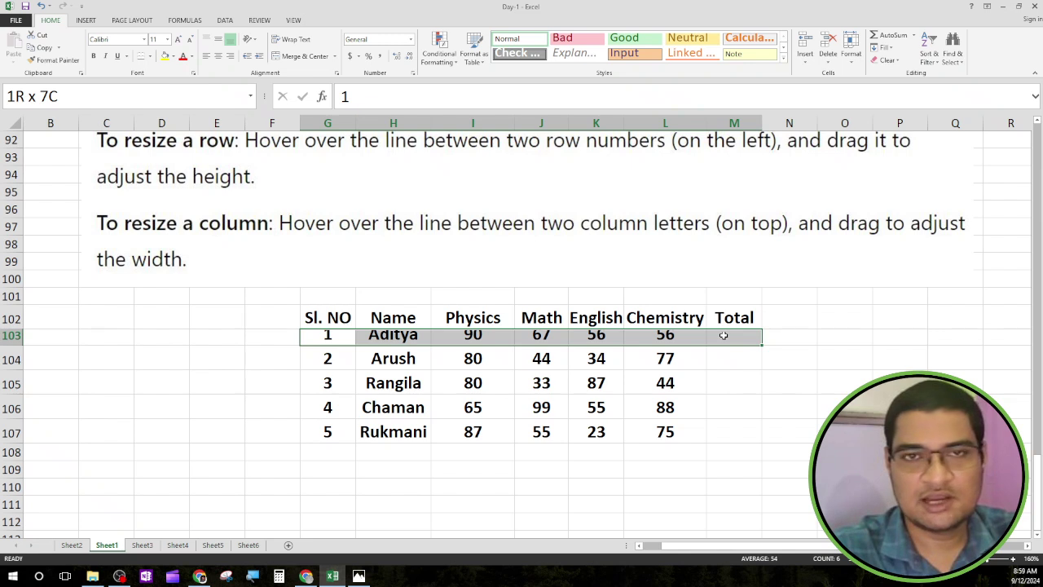
pyautogui.moveTo(722, 335); pyautogui.dragTo(723, 334)
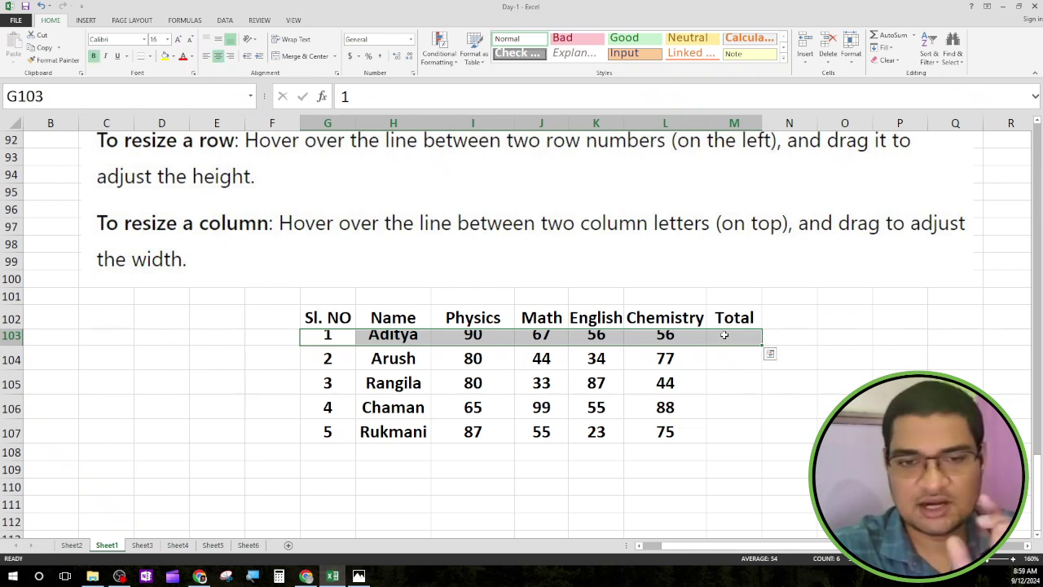
pyautogui.click(11, 334)
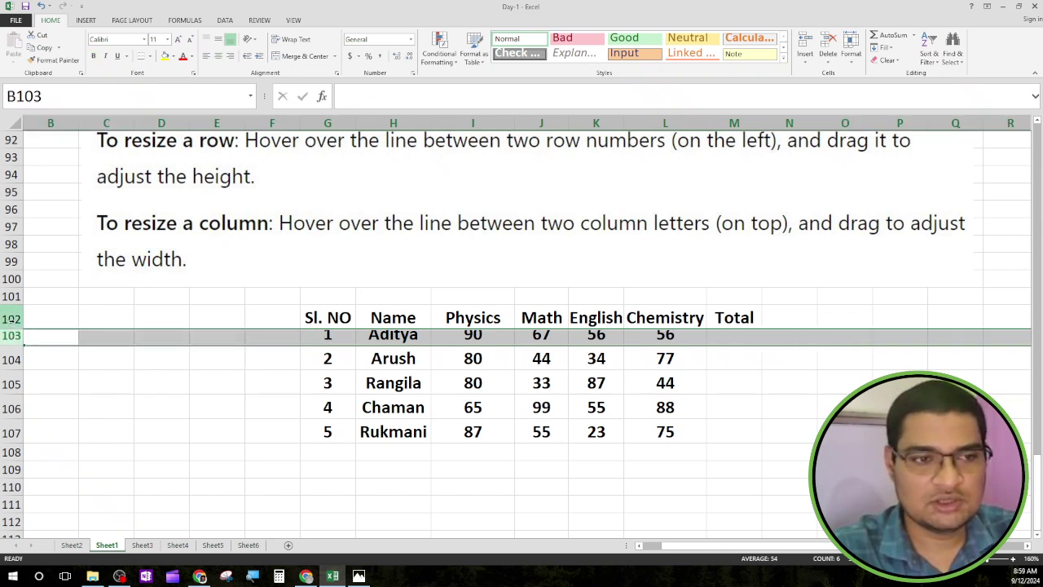
pyautogui.click(10, 318)
pyautogui.click(14, 337)
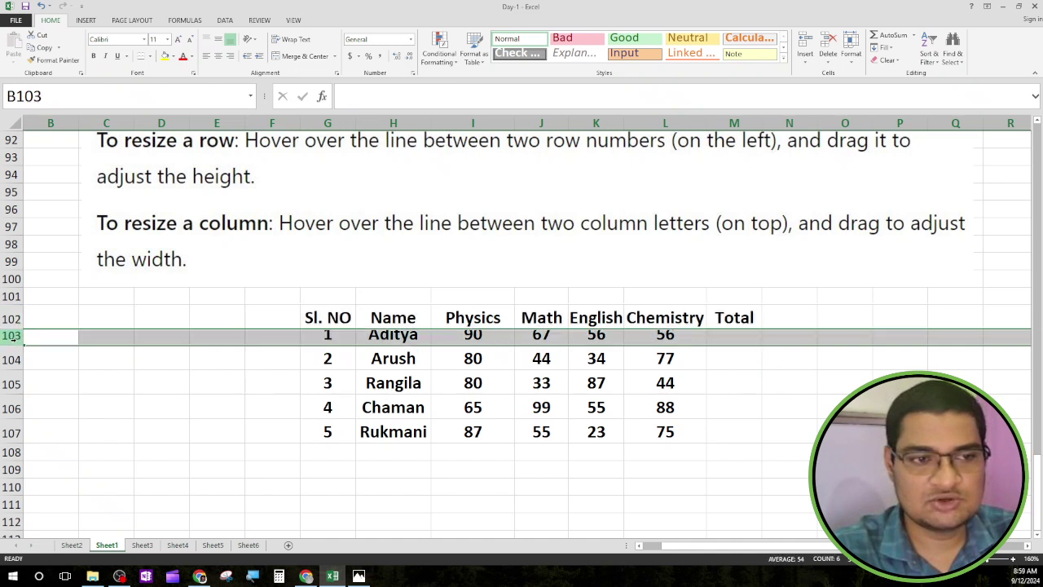
pyautogui.moveTo(15, 328); pyautogui.dragTo(17, 346)
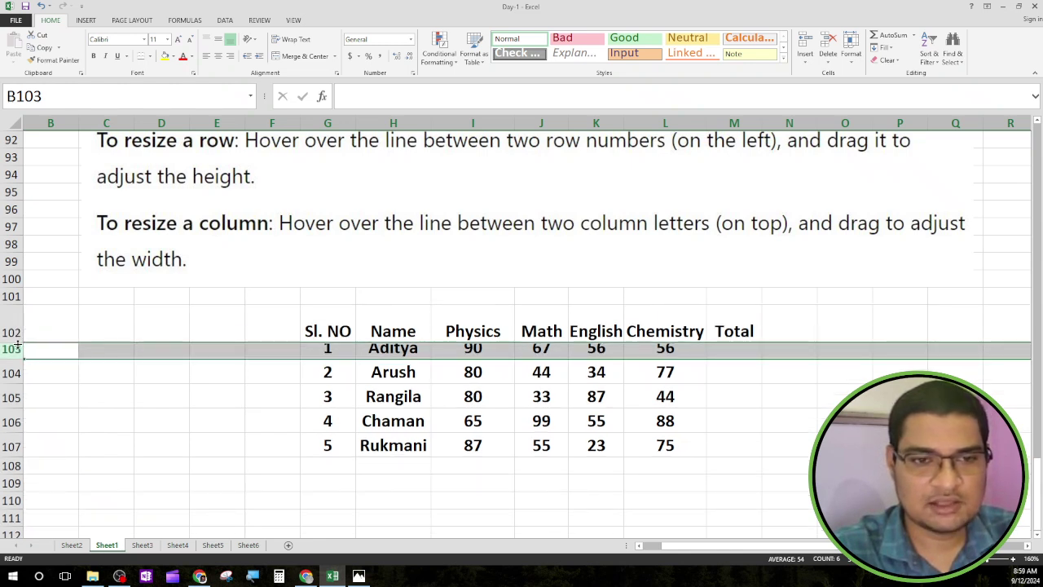
pyautogui.moveTo(17, 369); pyautogui.dragTo(13, 366)
pyautogui.click(244, 485)
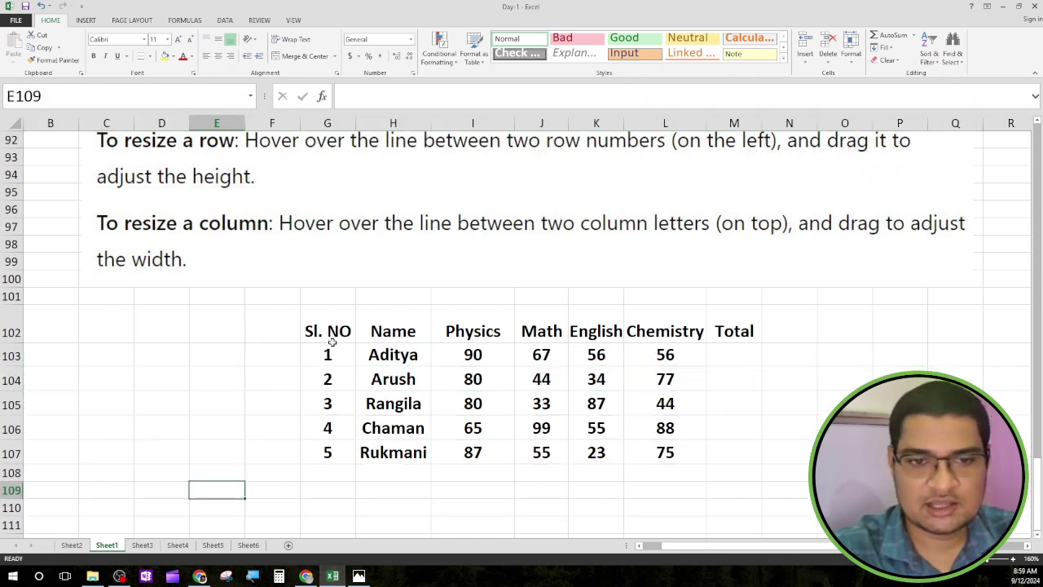
pyautogui.moveTo(328, 330)
pyautogui.mouseDown()
pyautogui.moveTo(688, 464)
pyautogui.moveTo(734, 456)
pyautogui.mouseUp()
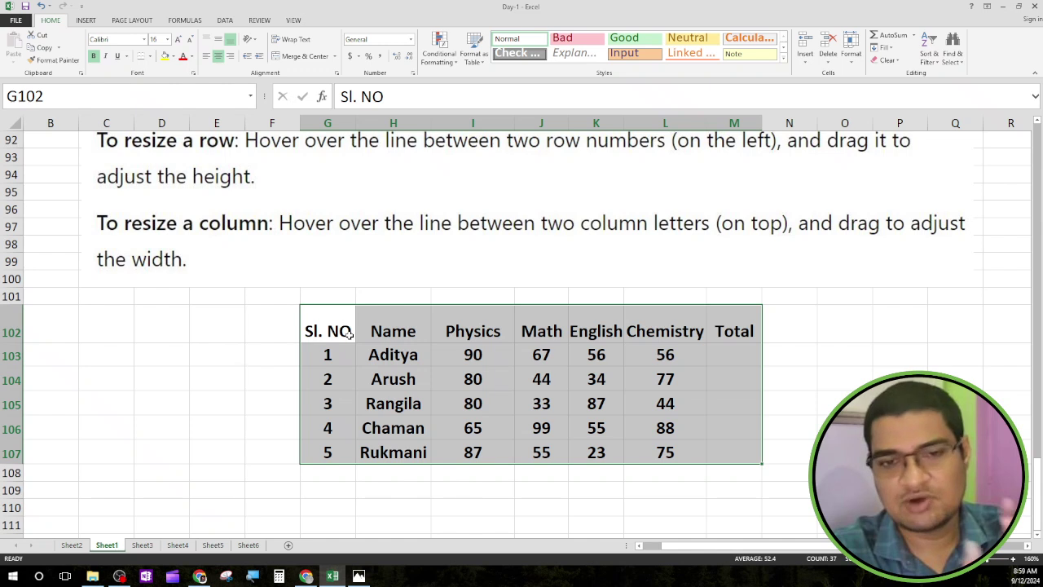
pyautogui.click(804, 398)
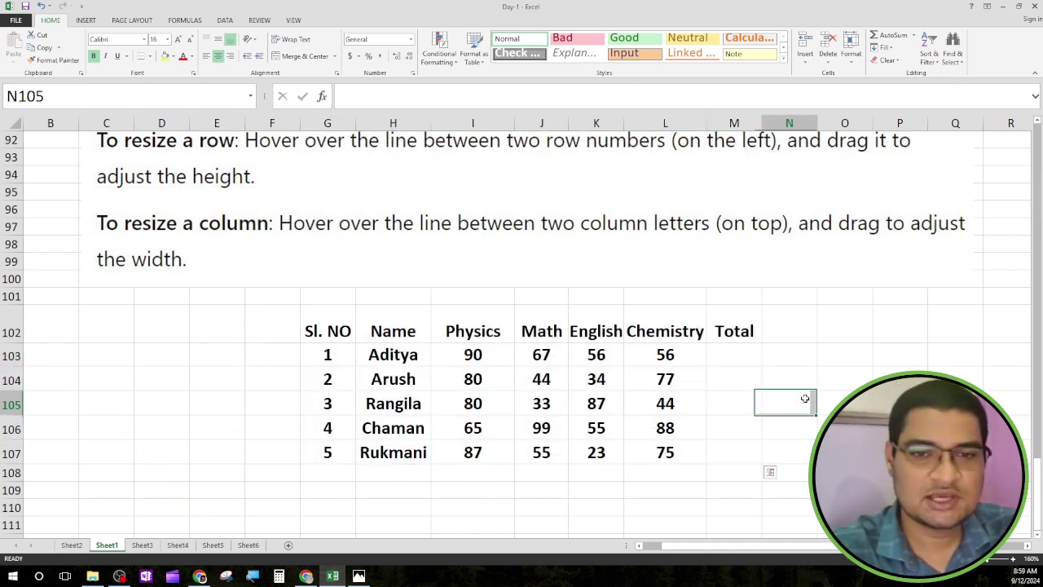
pyautogui.moveTo(336, 324); pyautogui.dragTo(726, 450)
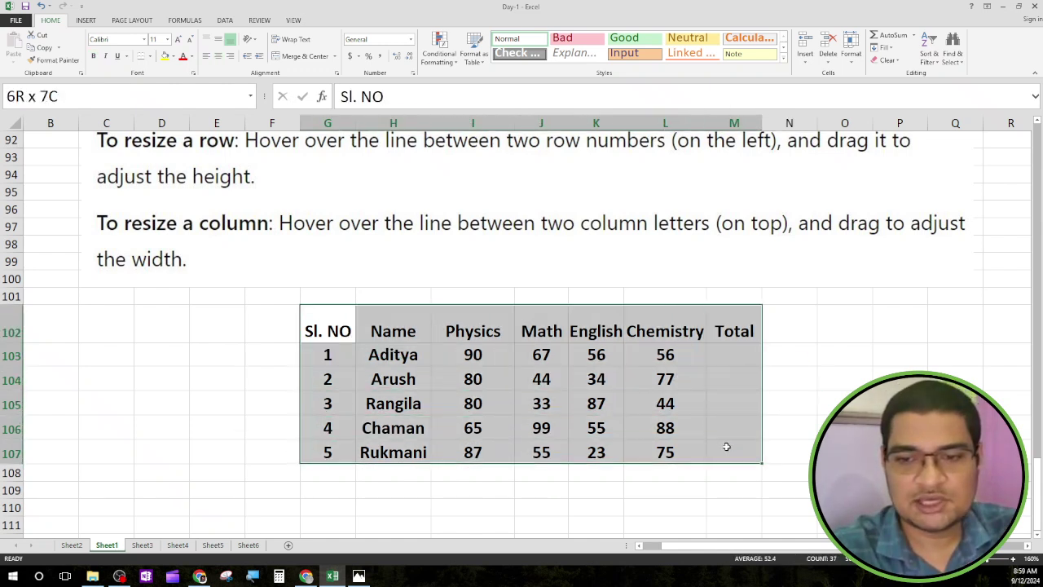
pyautogui.scroll(1, 284, 389)
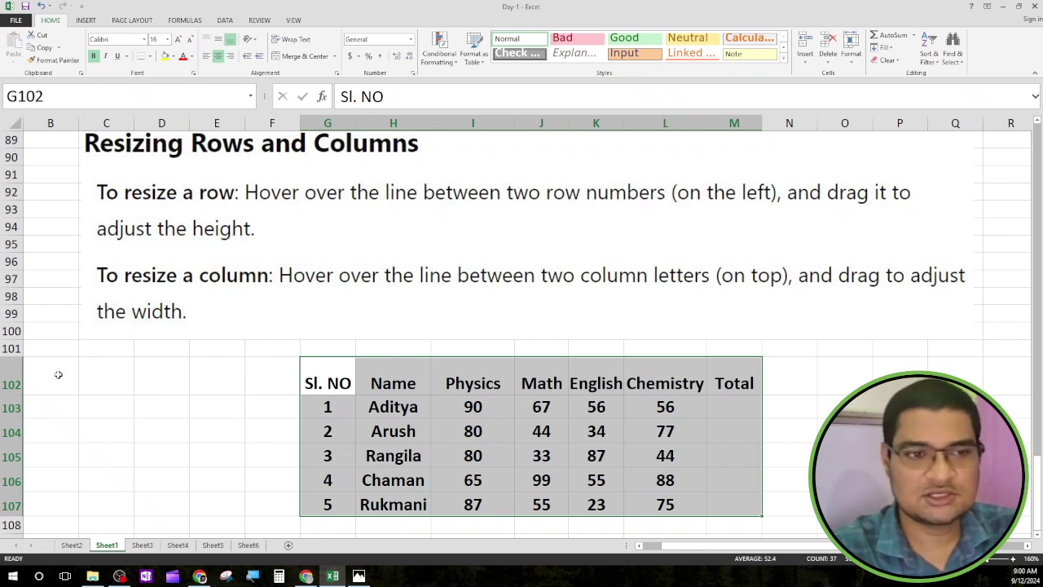
# Step: Make the row above the marks table taller for more spacing
pyautogui.click(12, 380)
pyautogui.moveTo(12, 356)
pyautogui.mouseDown()
pyautogui.moveTo(12, 313)
pyautogui.moveTo(12, 358)
pyautogui.mouseUp()
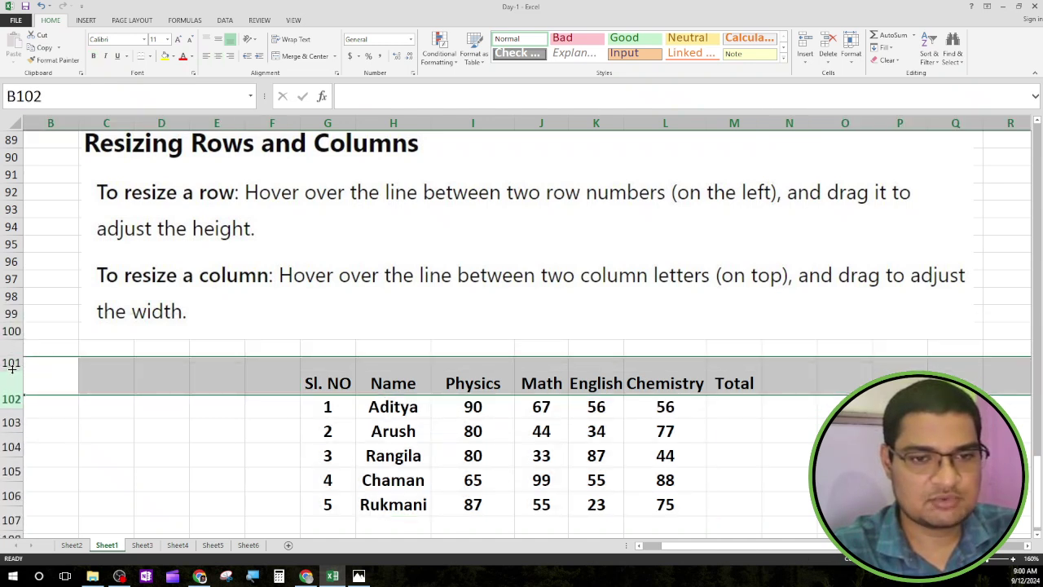
pyautogui.moveTo(12, 367); pyautogui.dragTo(12, 371)
pyautogui.click(256, 373)
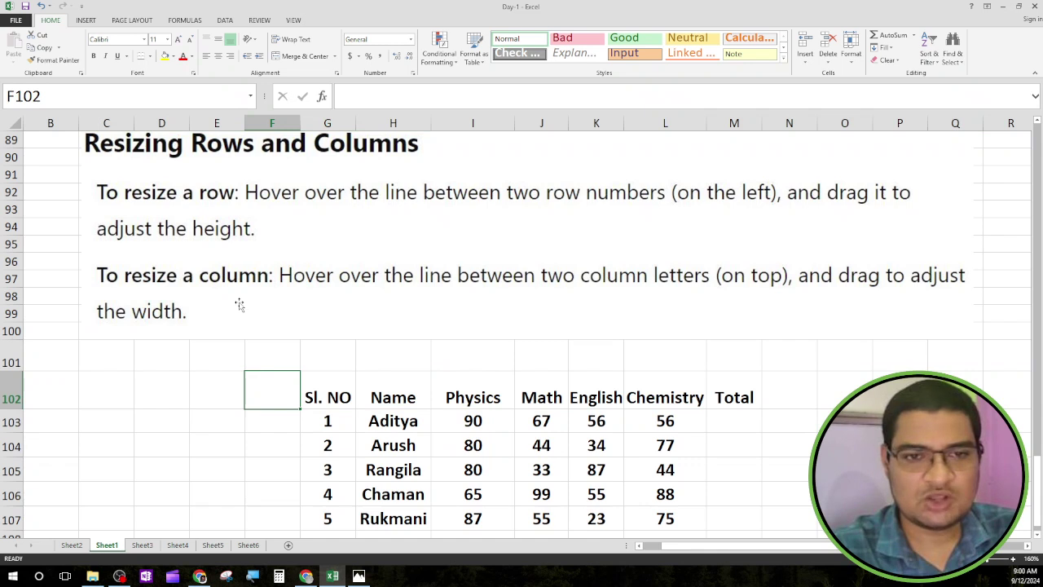
# Step: Widen the Physics column slightly
pyautogui.click(453, 123)
pyautogui.click(540, 124)
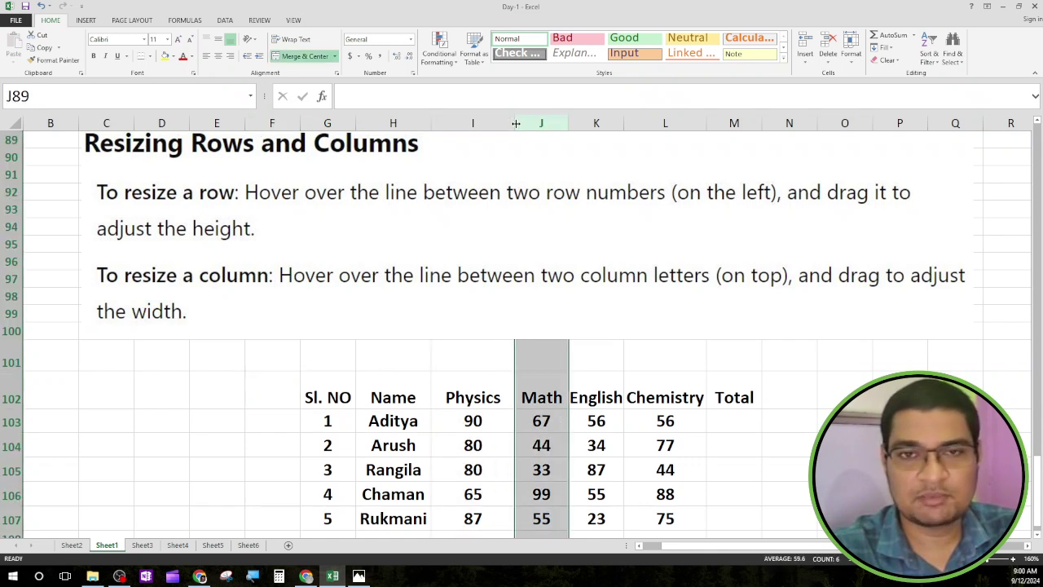
pyautogui.moveTo(515, 123)
pyautogui.mouseDown()
pyautogui.moveTo(547, 123)
pyautogui.moveTo(522, 124)
pyautogui.mouseUp()
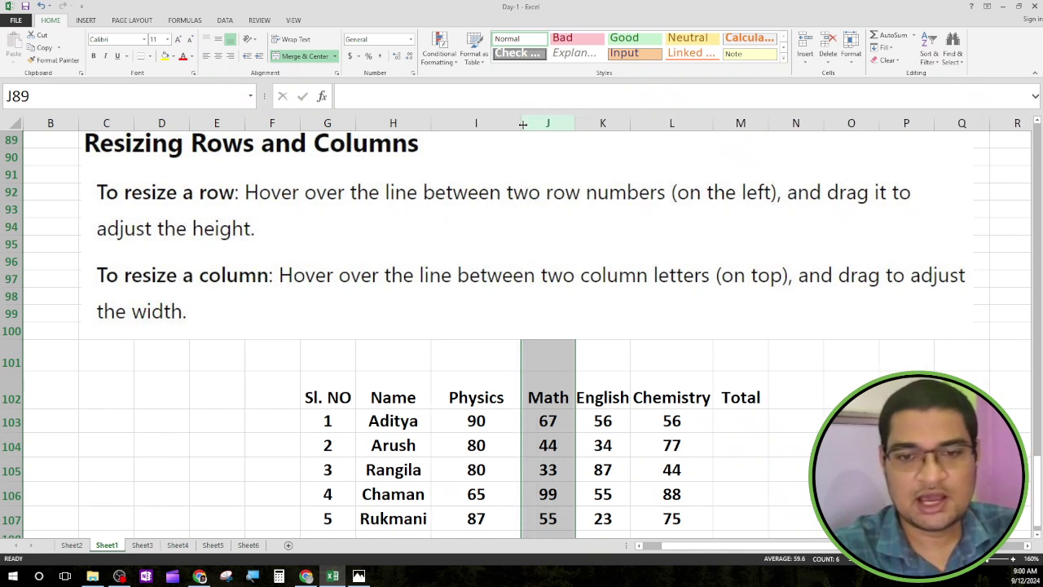
pyautogui.click(834, 387)
pyautogui.scroll(-1, 835, 387)
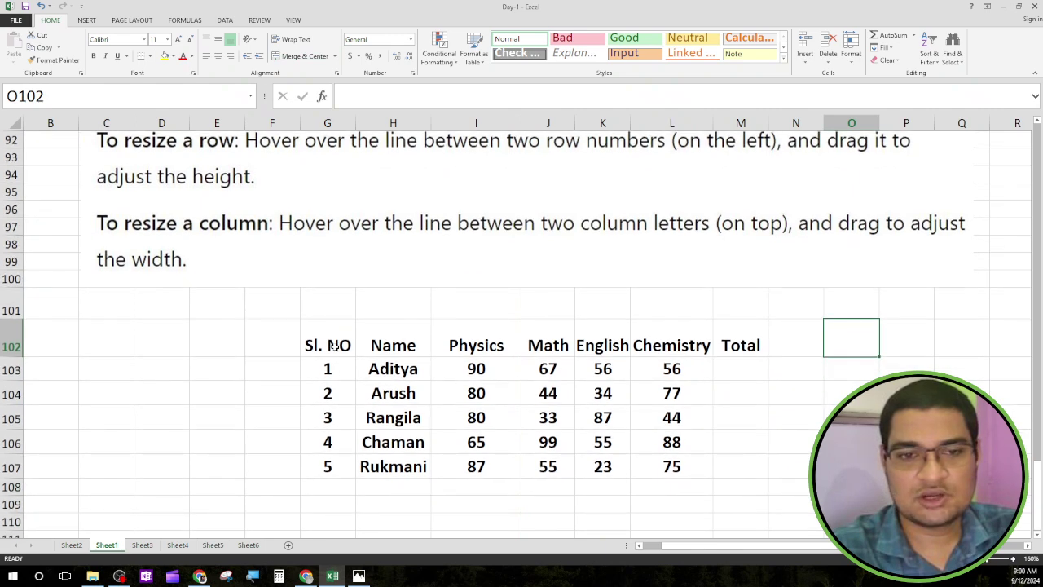
pyautogui.moveTo(335, 349); pyautogui.dragTo(763, 457)
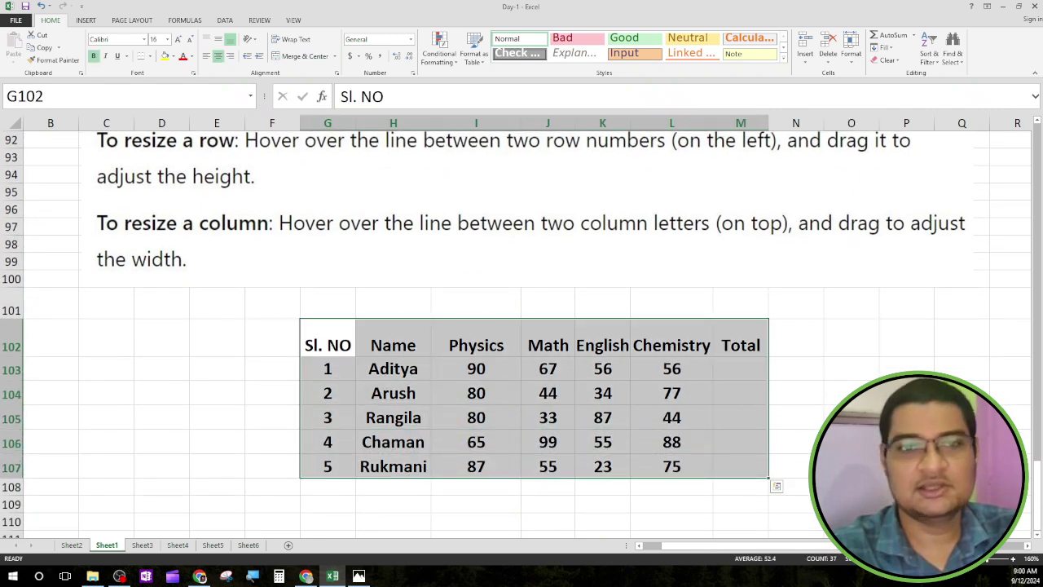